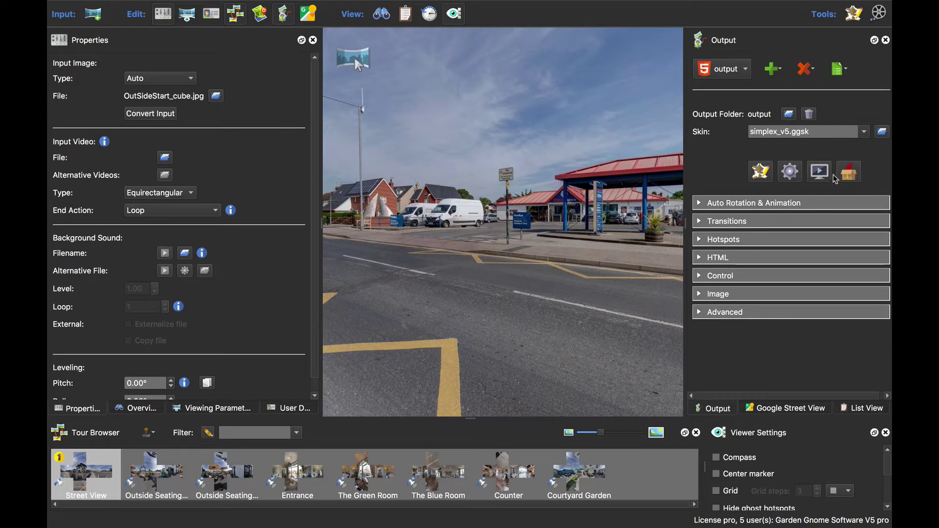
Regenerate the tour output over pano.xml and step into the shop-door panorama in Safari
click(797, 172)
key(Return)
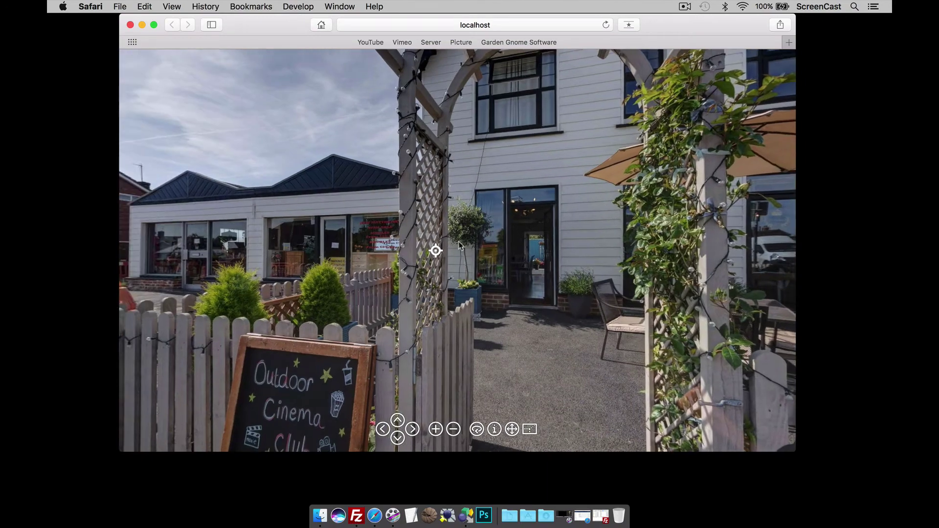
click(459, 245)
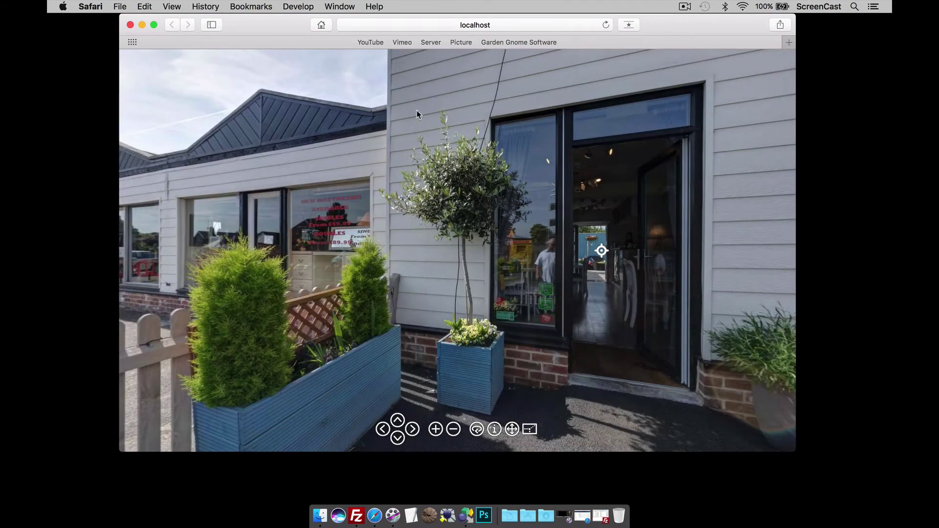
click(130, 25)
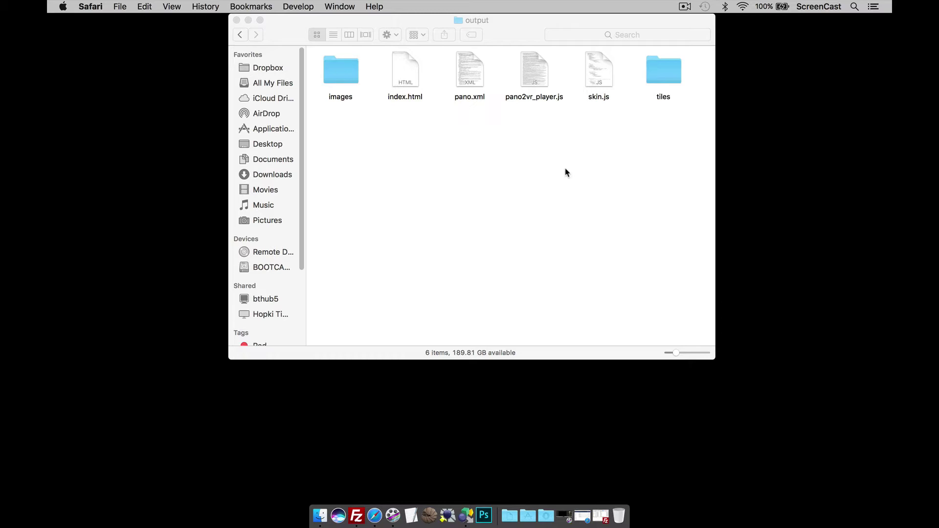
Return to Pano2VR after reviewing the generated output files in Finder
key(super+Tab)
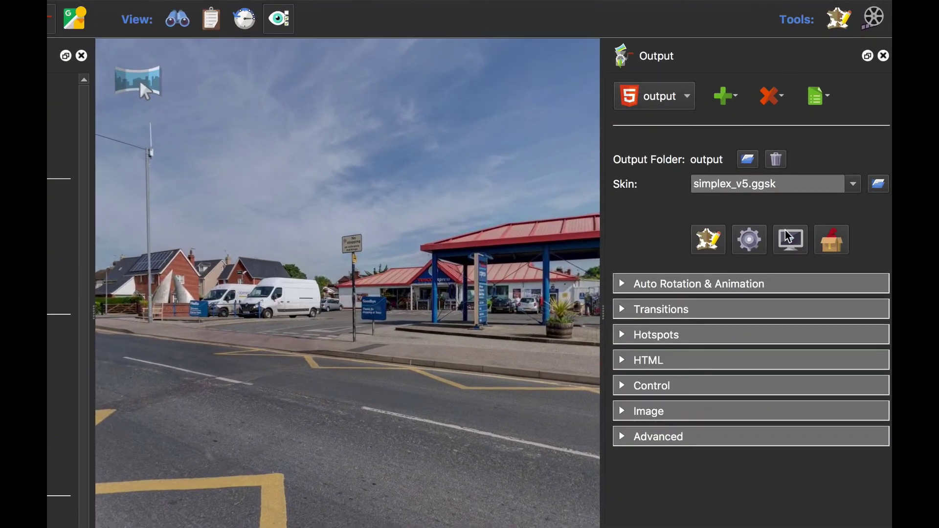
Enable 'Create files for external embedding' in the normal.ggt template and regenerate, overwriting pano.xml
click(624, 363)
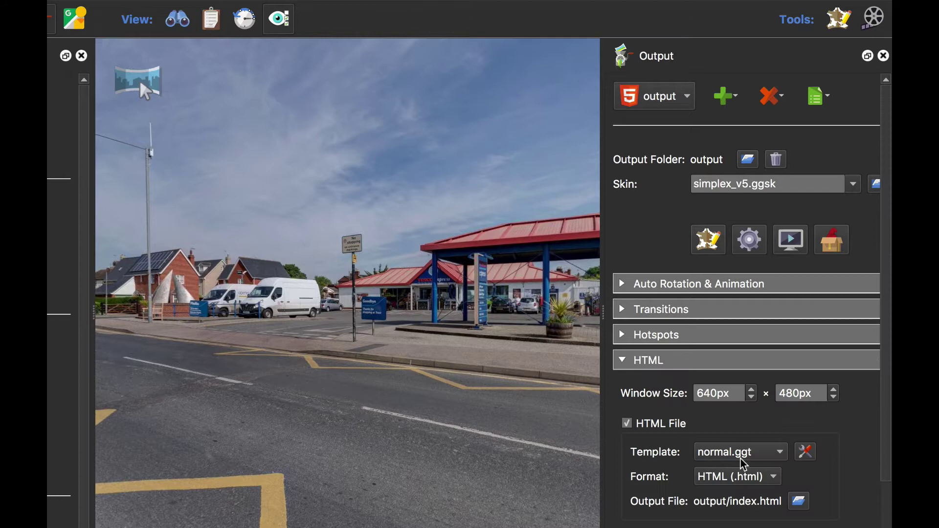
click(806, 451)
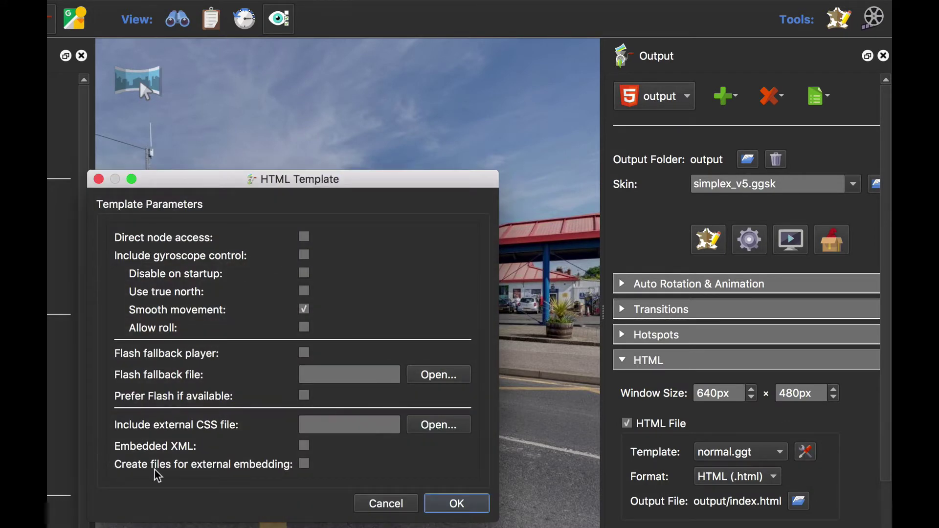
click(304, 464)
click(466, 507)
click(749, 239)
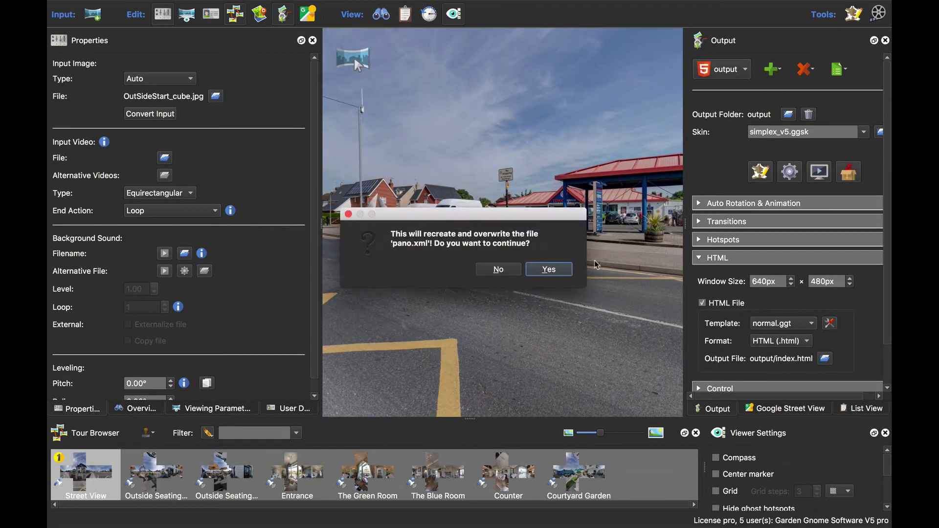
click(565, 272)
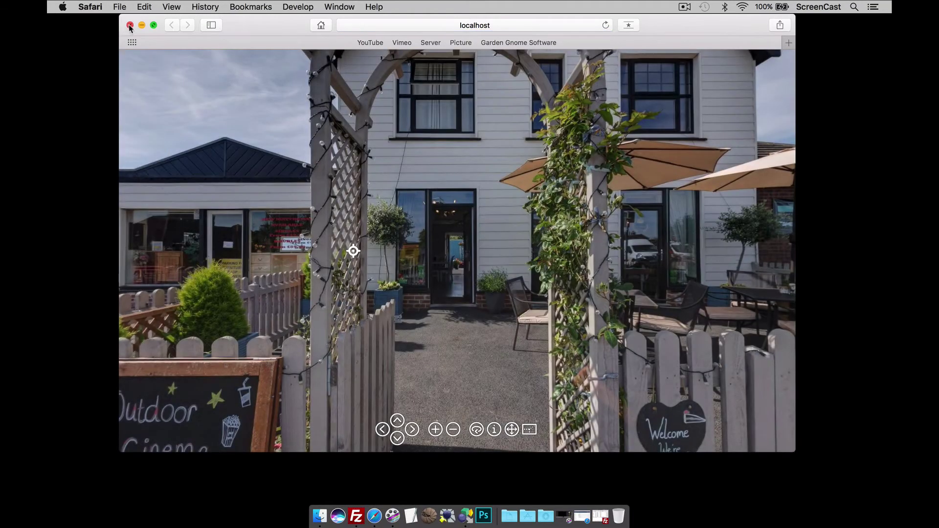
Close the Safari tour preview and select the new gginfo.json and preview.jpg files
click(130, 26)
drag(330, 180, 405, 144)
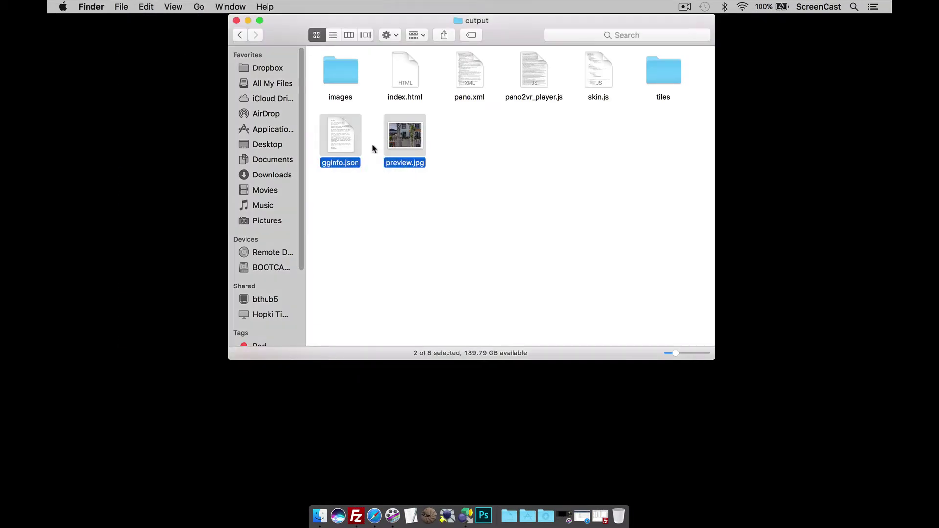
Compress gginfo.json, preview.jpg, index.html, pano.xml, pano2vr_player.js and skin.js into Archive.zip
click(505, 188)
drag(334, 189, 433, 140)
drag(383, 61, 611, 86)
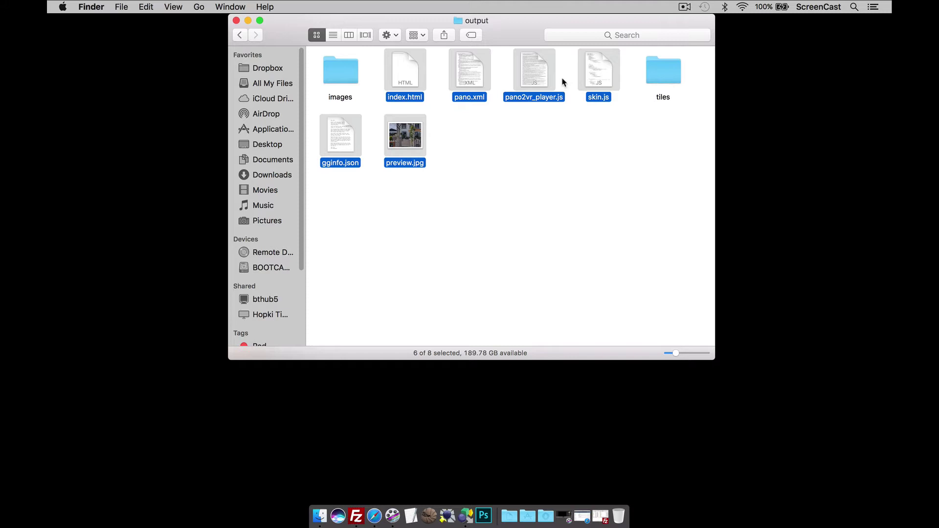
right_click(597, 67)
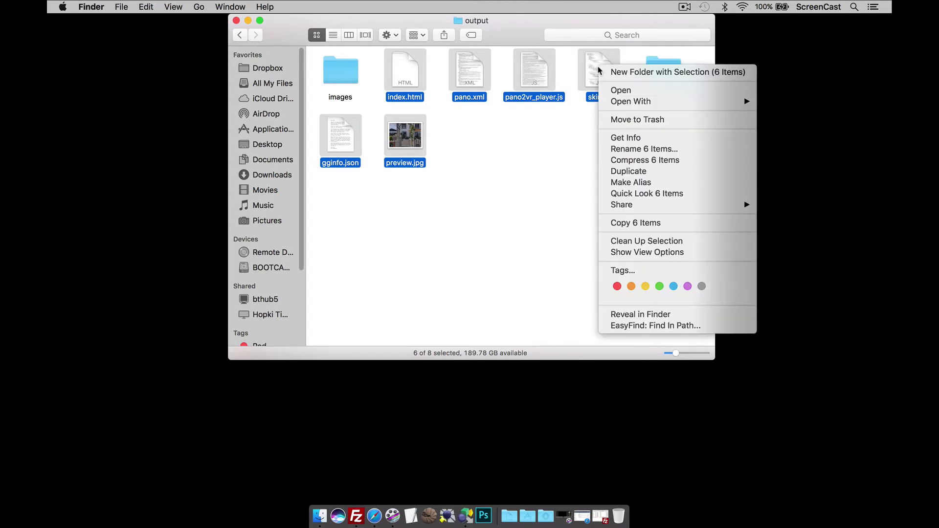
click(670, 161)
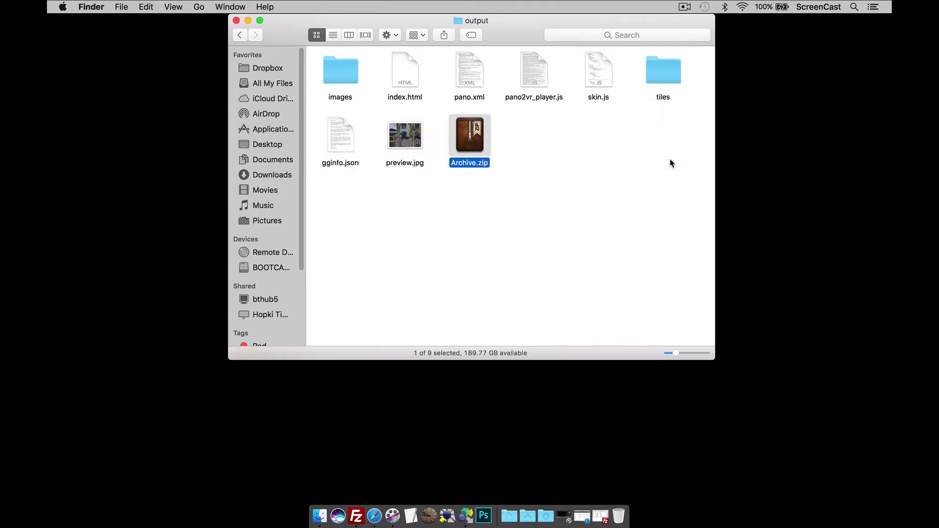
Rename Archive.zip to test.ggpkg, keeping the .ggpkg extension, and move it to the desktop
click(463, 163)
text(test)
key(BackSpace)
key(BackSpace)
key(BackSpace)
text(ggpkg)
key(Return)
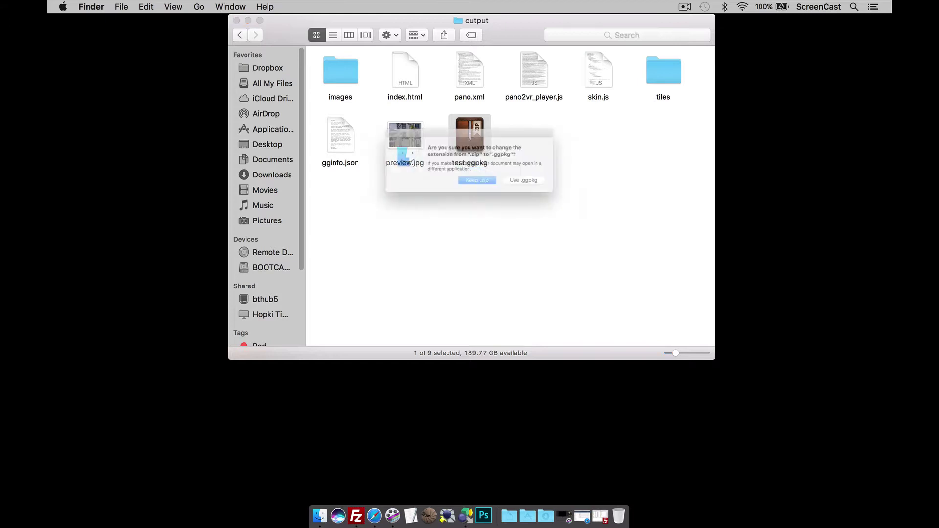
click(542, 186)
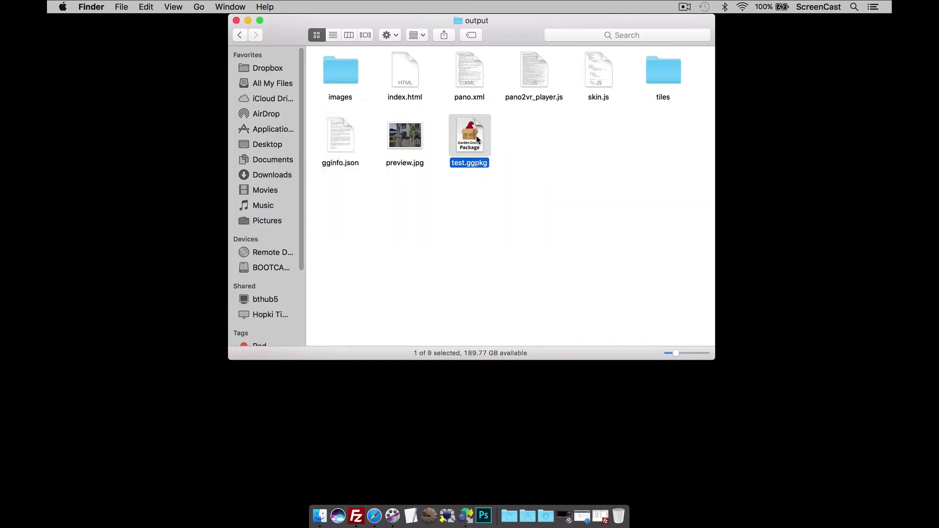
drag(475, 139, 798, 89)
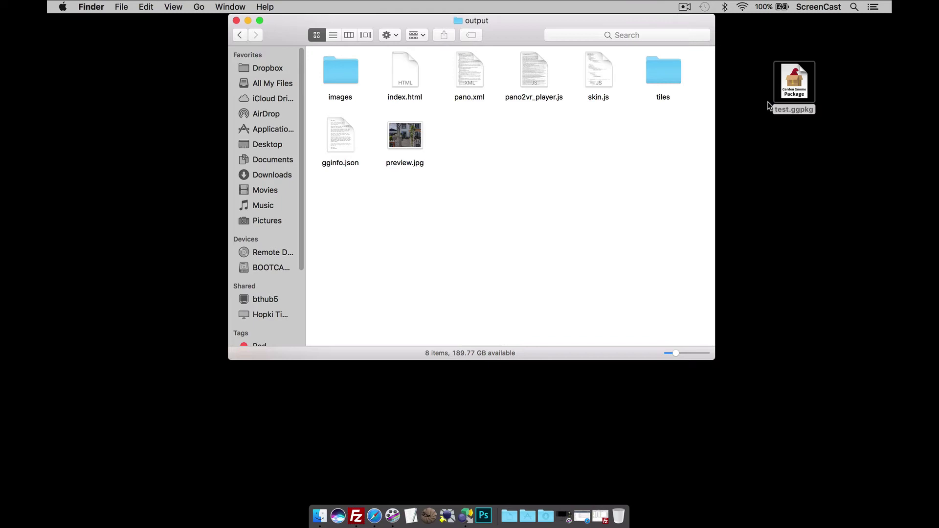
right_click(798, 81)
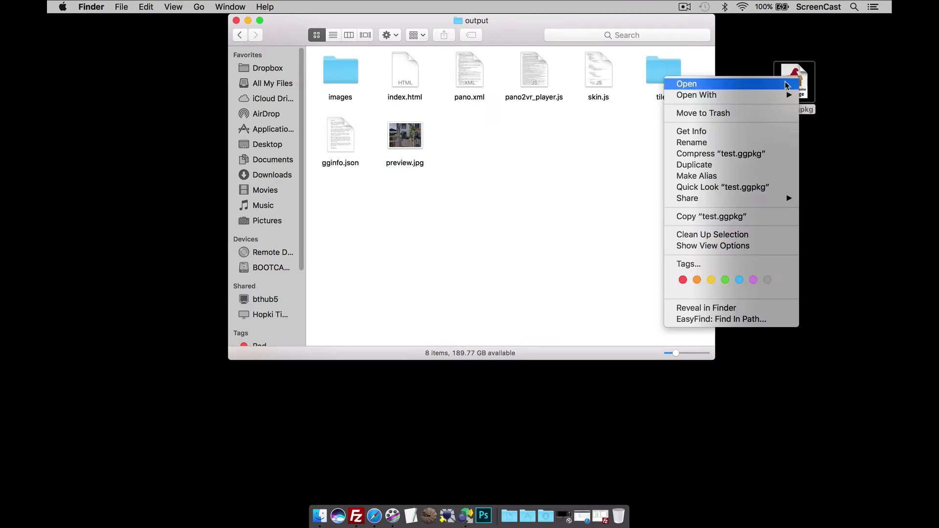
click(746, 132)
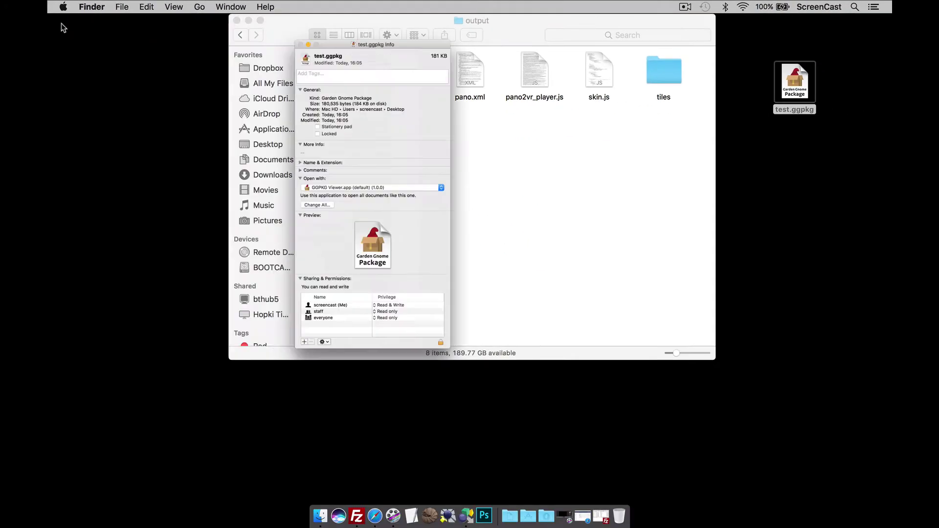
key(super+w)
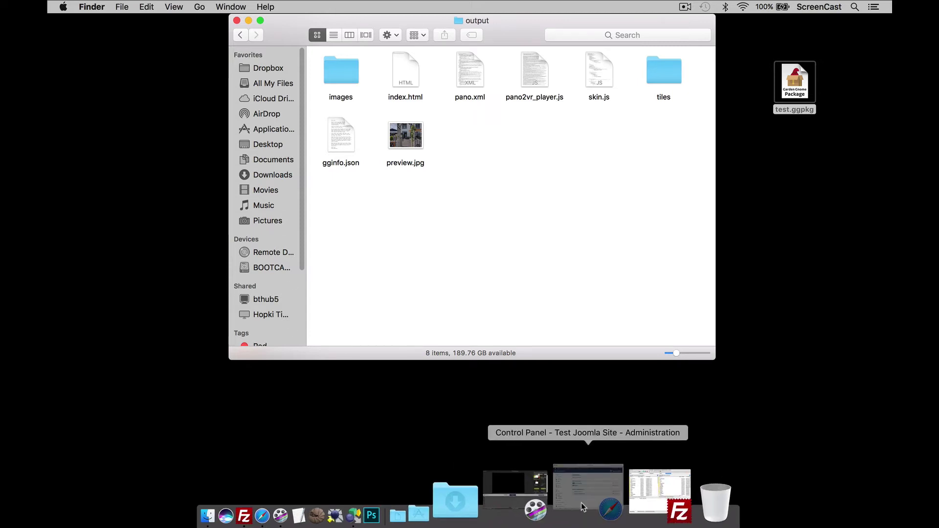
Open the ggpkg folder in Joomla's Media manager
click(581, 503)
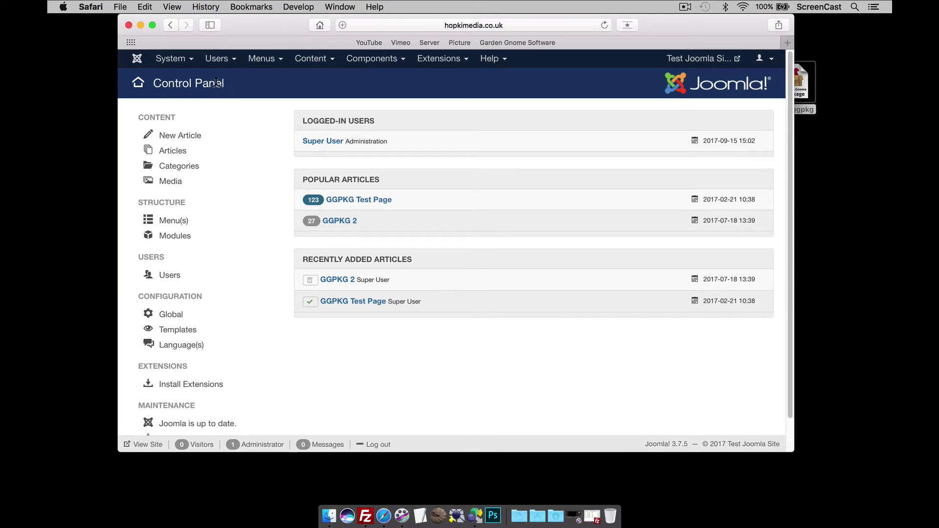
click(311, 59)
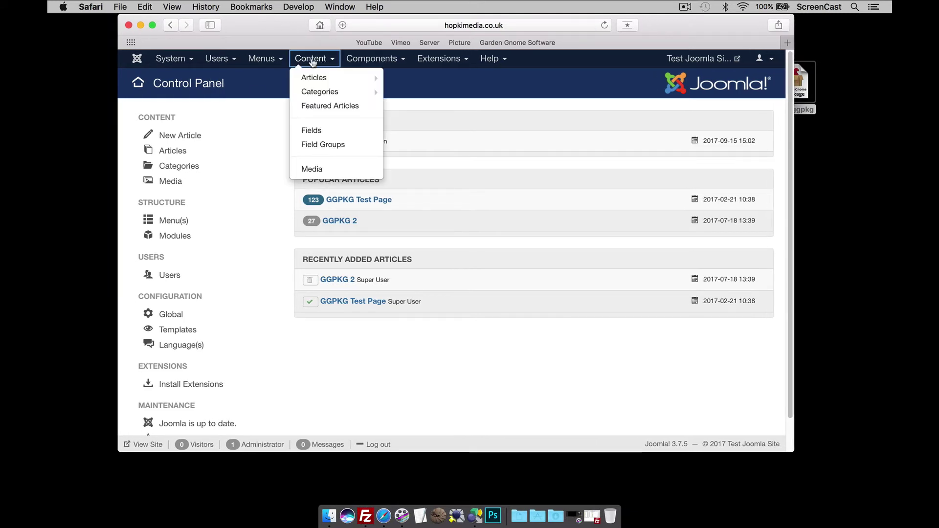
click(326, 168)
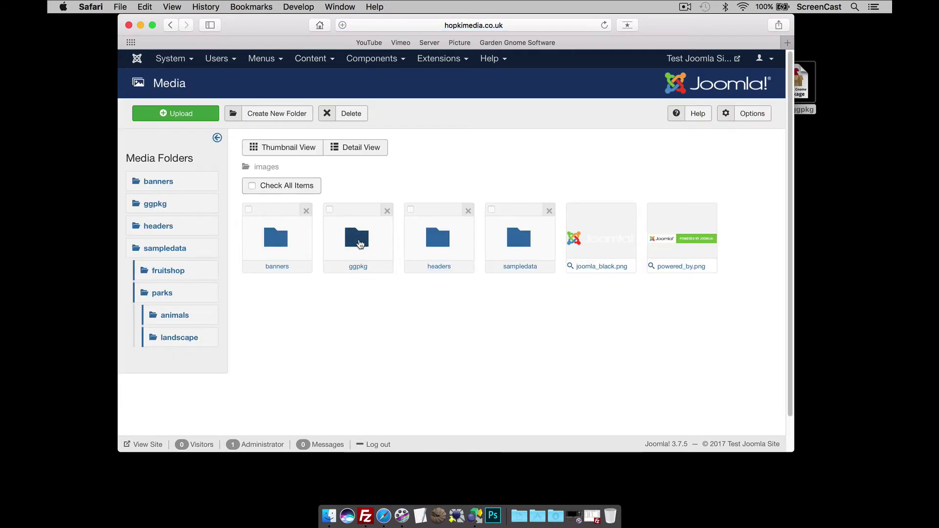
click(360, 244)
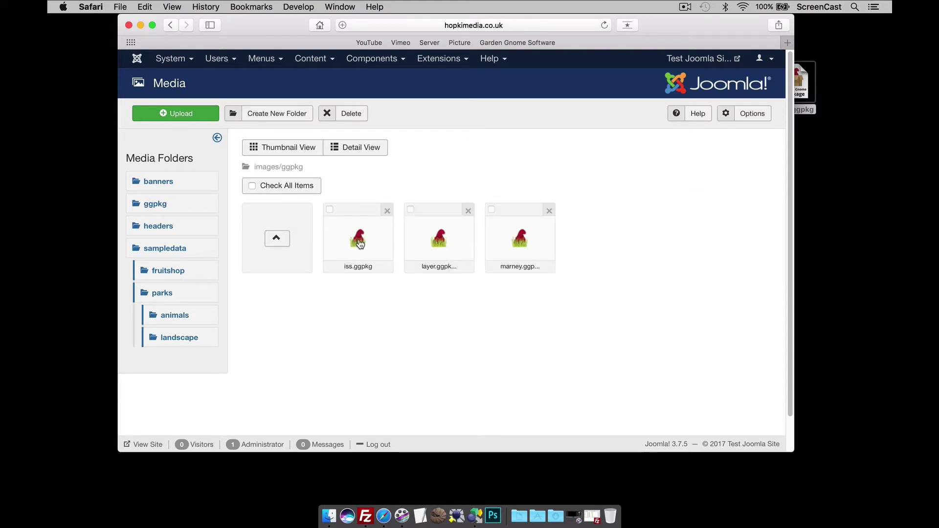
Upload test.ggpkg from the Desktop into images/ggpkg
click(184, 115)
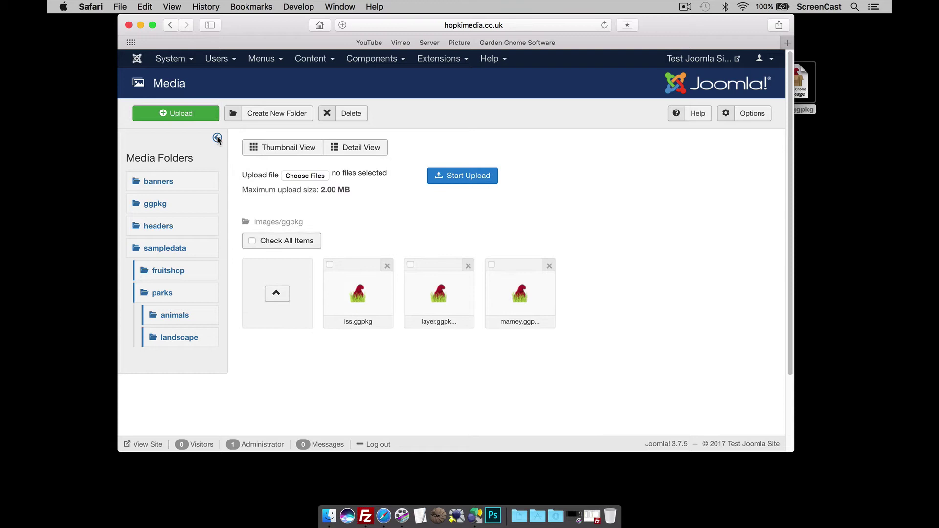
click(304, 176)
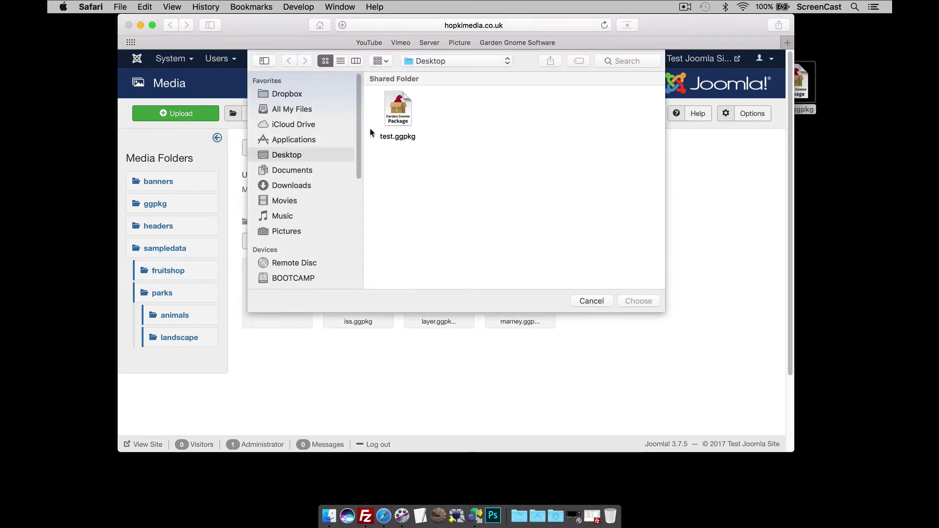
click(403, 119)
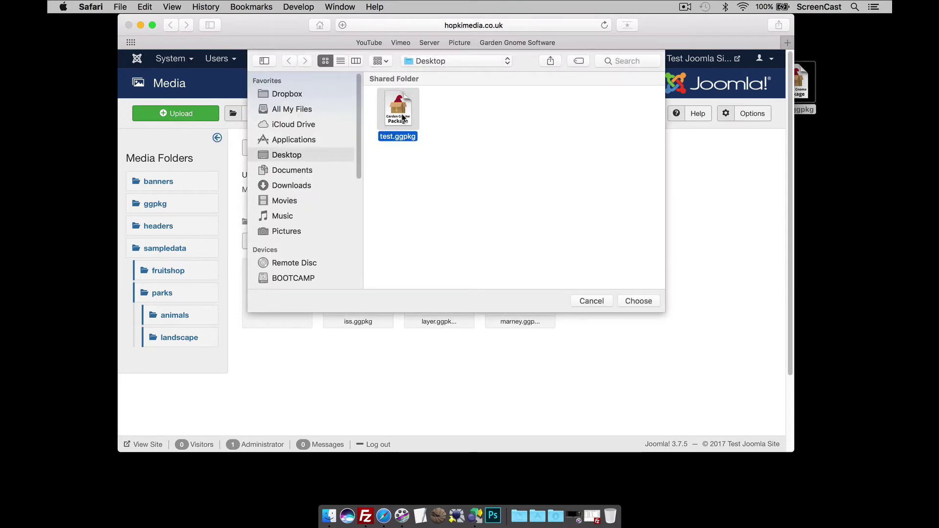
click(639, 301)
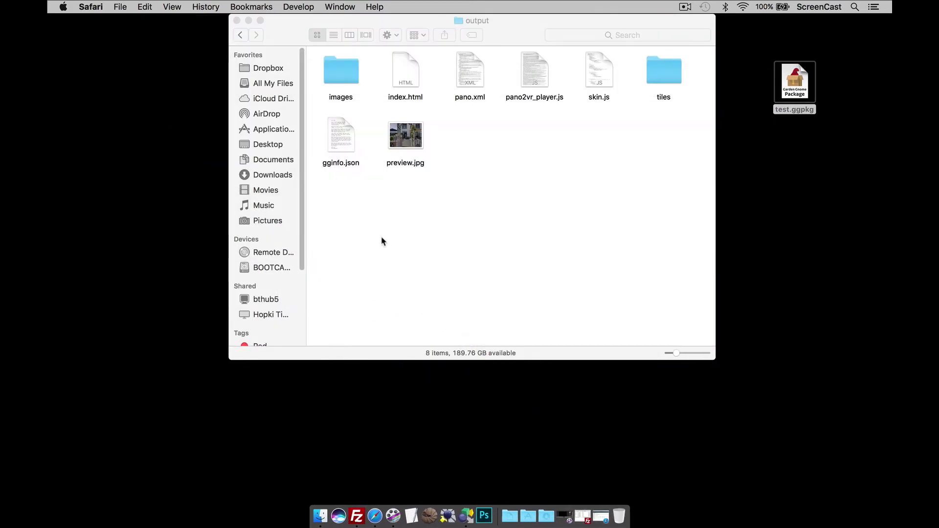
Open the remote media/ggpkg/test.ggpkg folder in FileZilla to see its six unpacked files
click(626, 504)
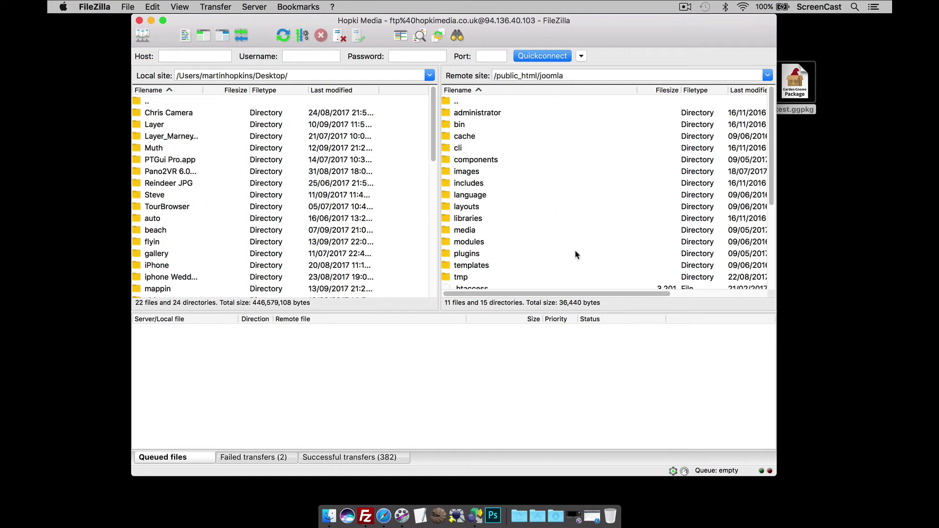
double_click(466, 233)
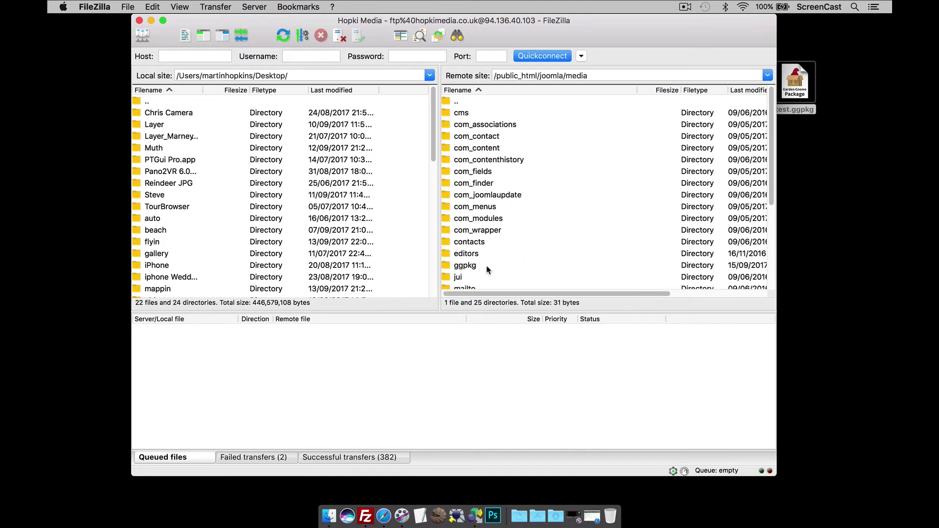
double_click(468, 267)
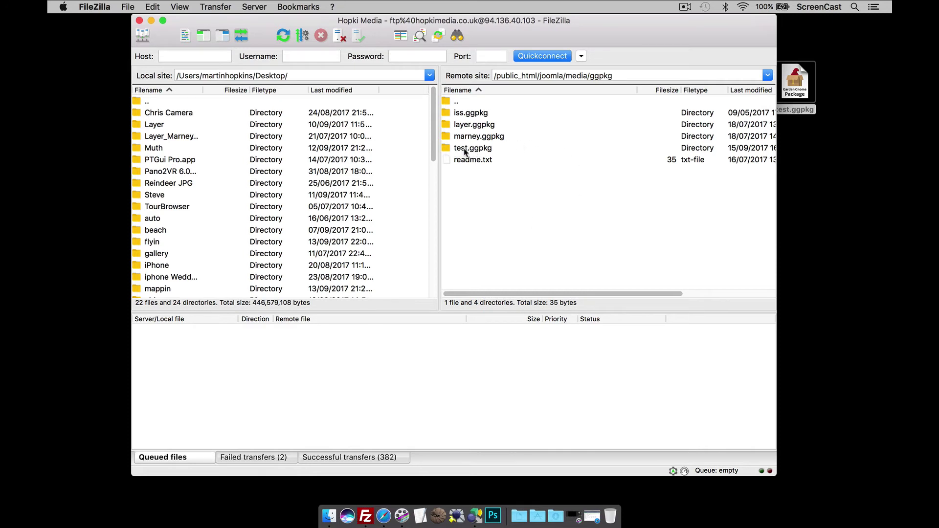
double_click(465, 151)
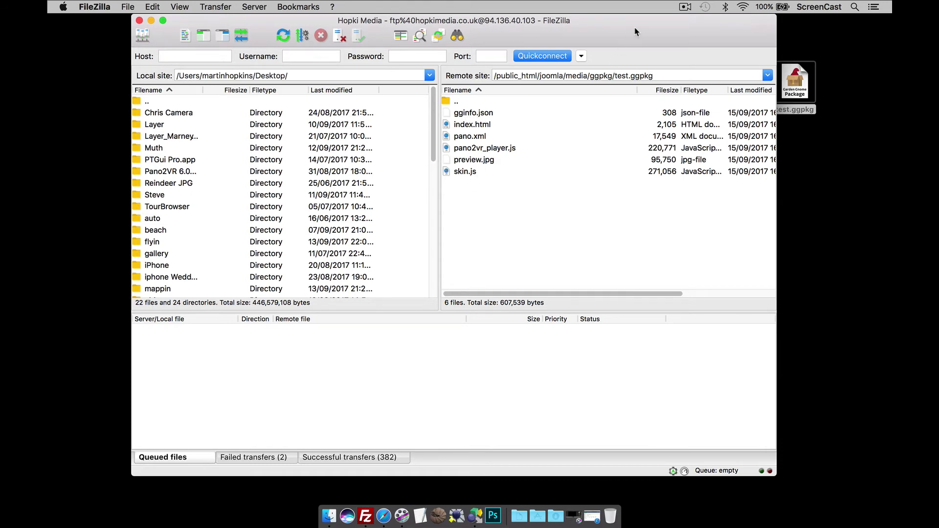
Upload the local images and tiles folders into the remote test.ggpkg folder
drag(634, 32, 641, 84)
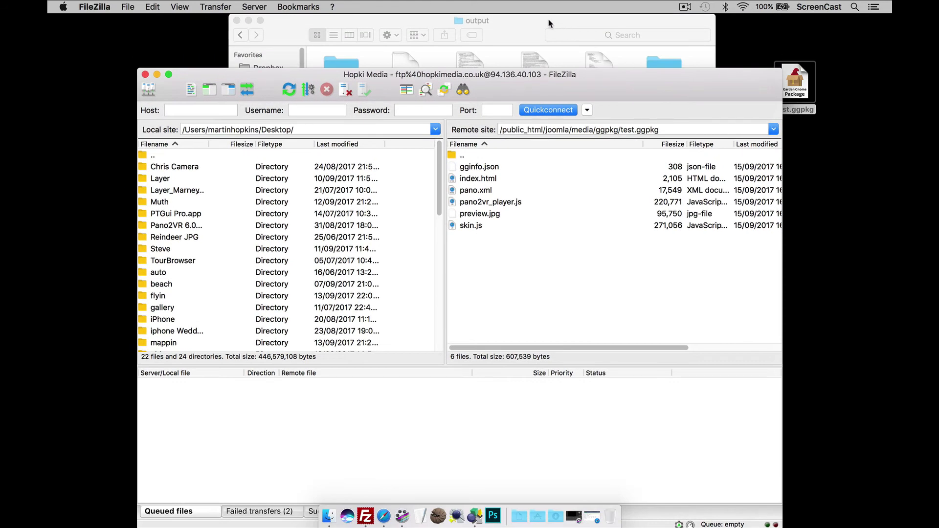
click(520, 44)
drag(724, 77, 736, 191)
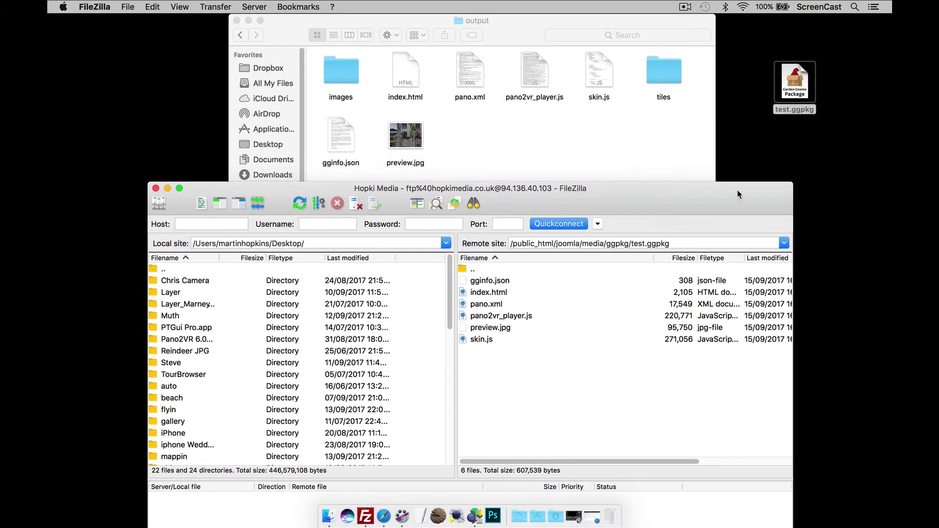
click(342, 72)
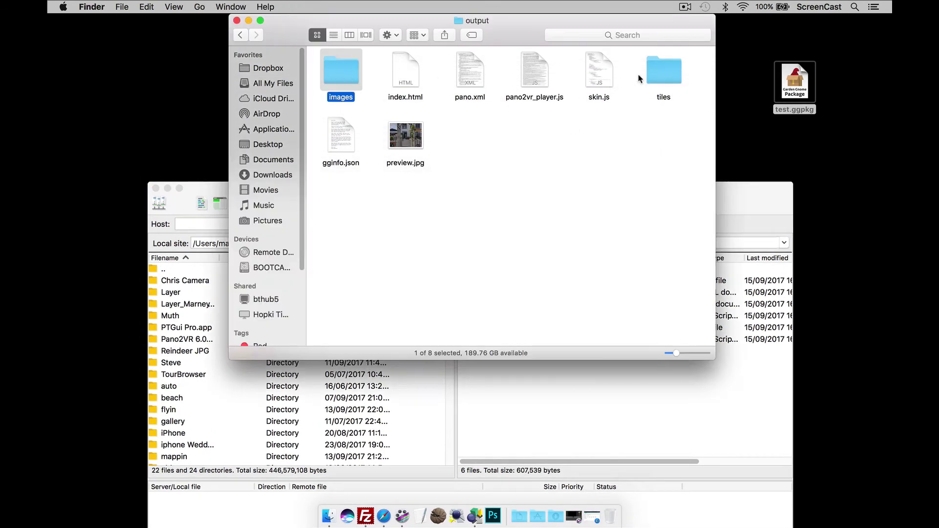
super+click(666, 73)
drag(666, 74, 697, 388)
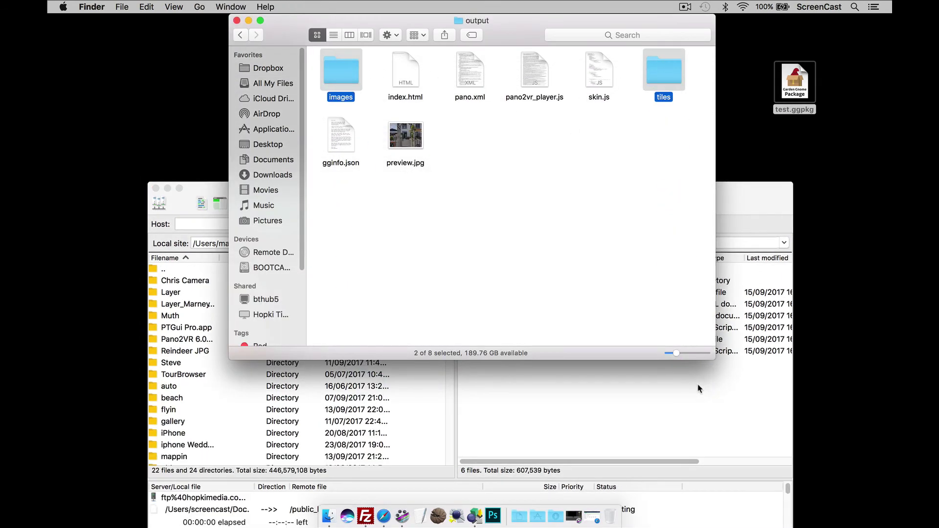
drag(739, 194, 746, 29)
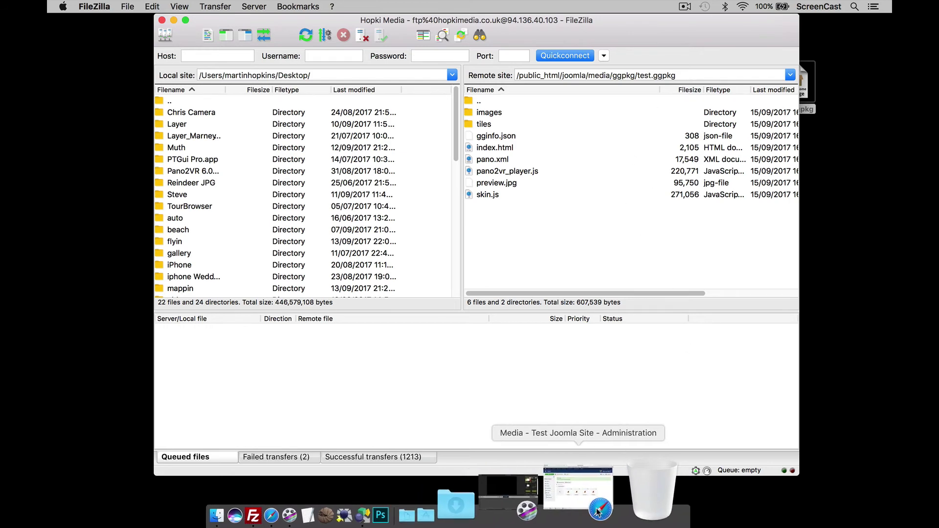
Go to Content > Articles and open GGPKG Test Page in the editor
click(592, 502)
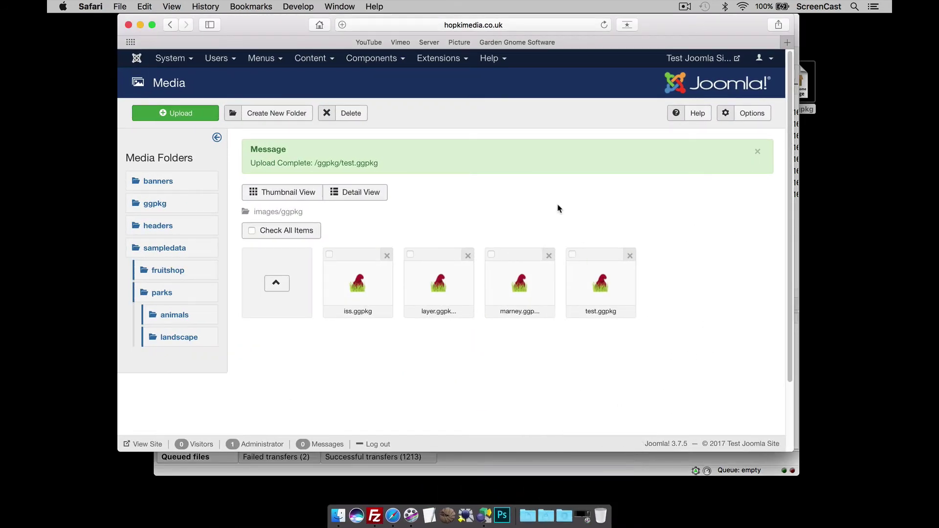
click(319, 59)
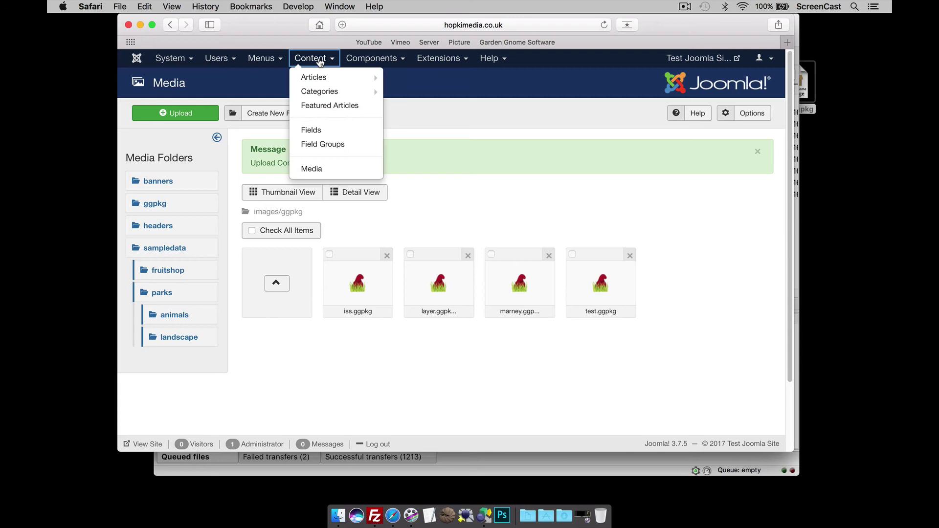
click(323, 77)
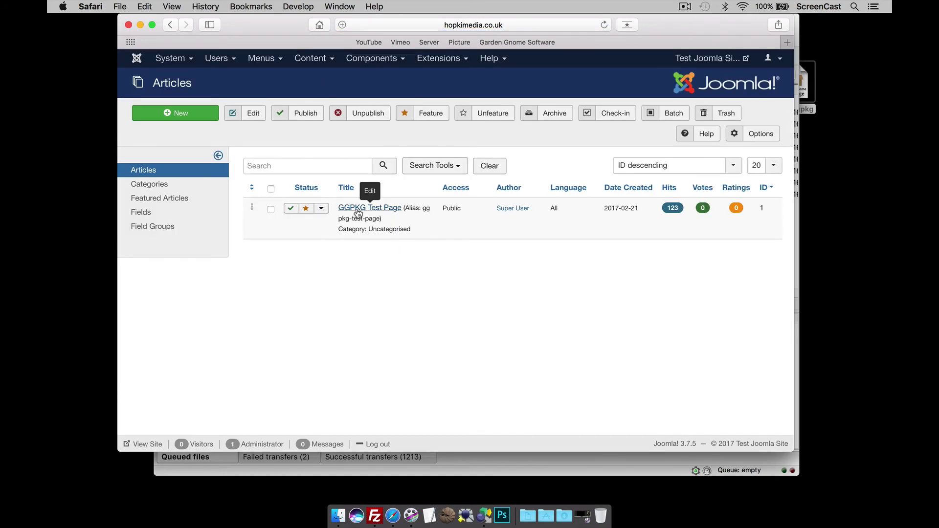
click(372, 212)
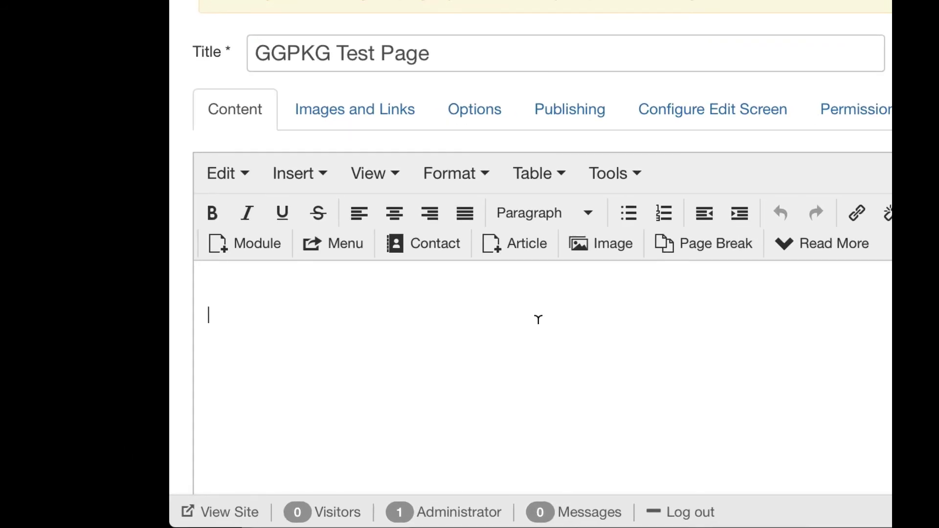
Type the embed tag {ggpkg file="test"} into the GGPKG Test Page article body
text({})
key(Left)
text(ggpkg)
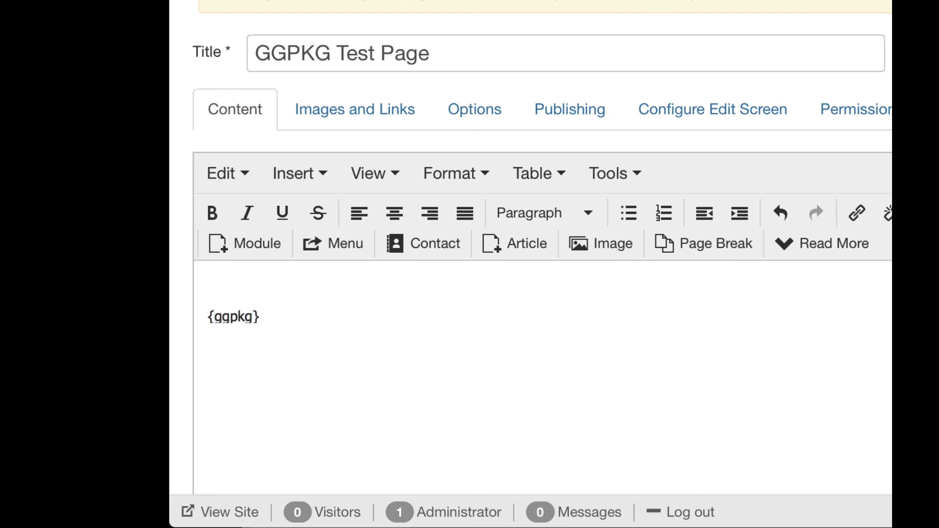
text( file="test")
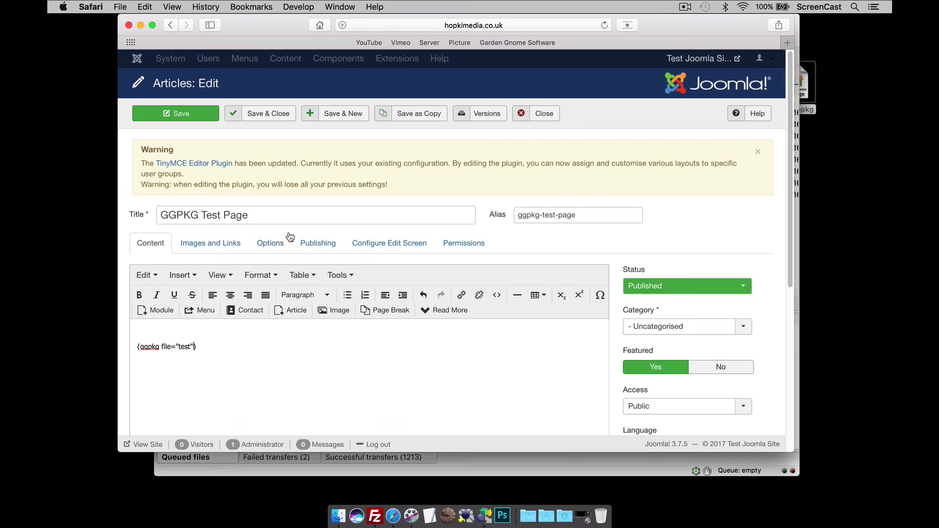
Save the article and scroll down the public page to the embedded panorama
click(195, 113)
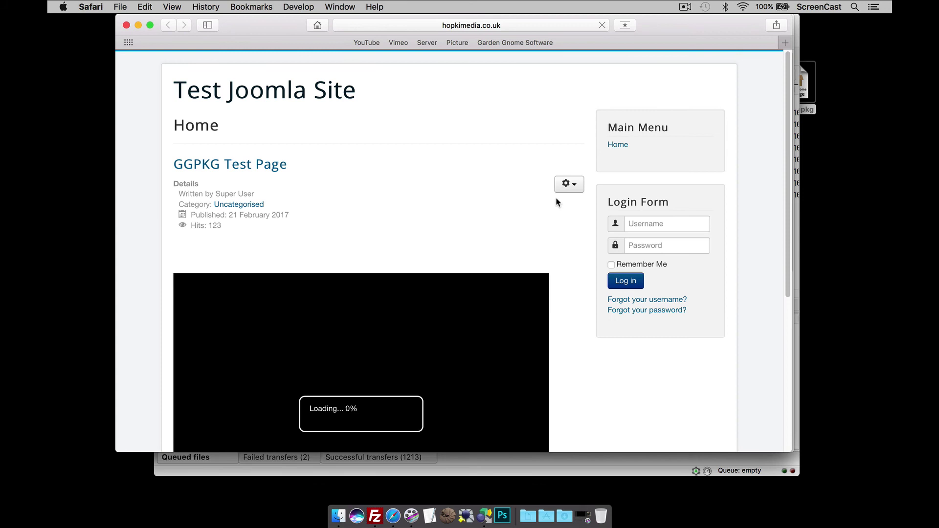
scroll(577, 274, down, 2)
scroll(576, 274, down, 2)
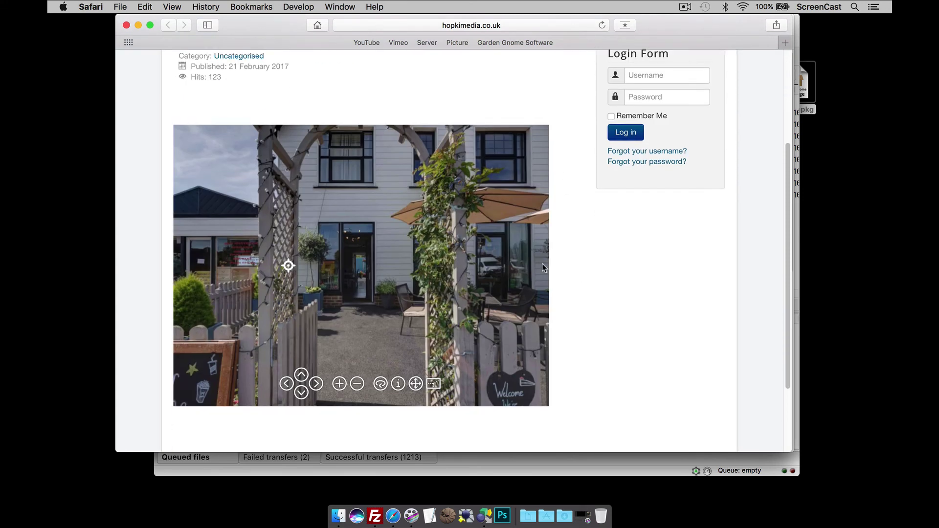
Pan the tour and follow hotspots from the shop front into the café, facing the cake table
drag(399, 279, 423, 286)
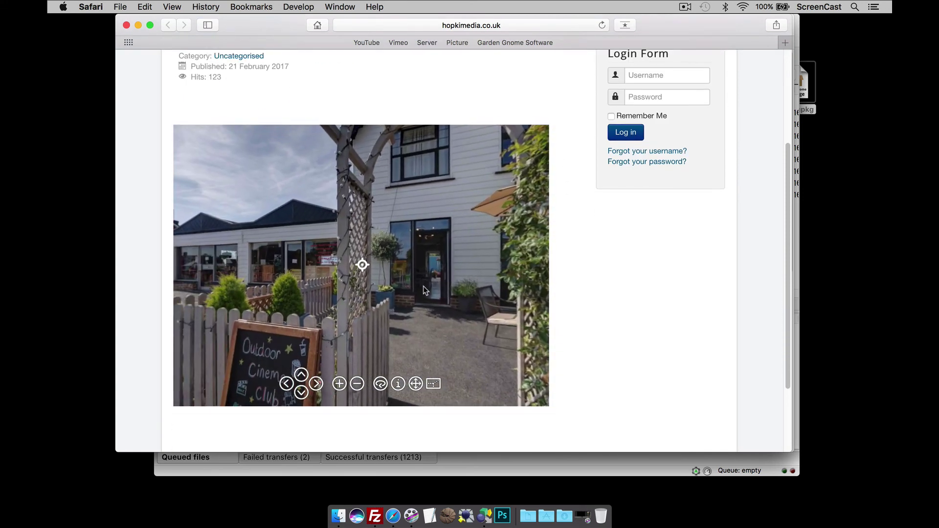
click(363, 265)
drag(482, 264, 410, 268)
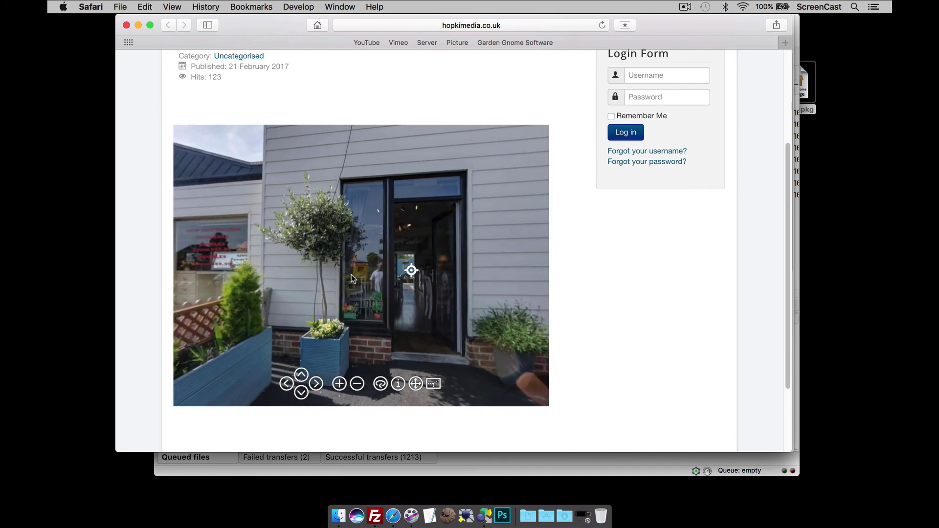
click(444, 298)
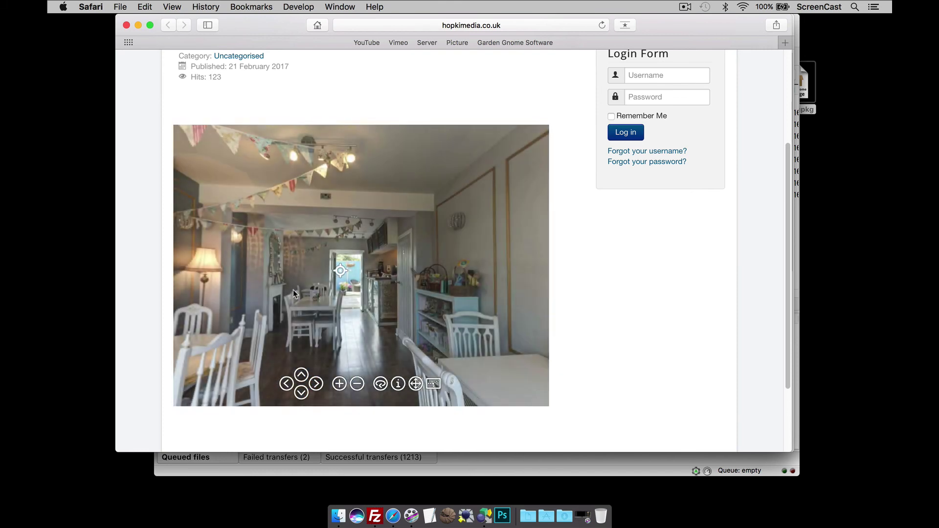
drag(293, 289, 435, 274)
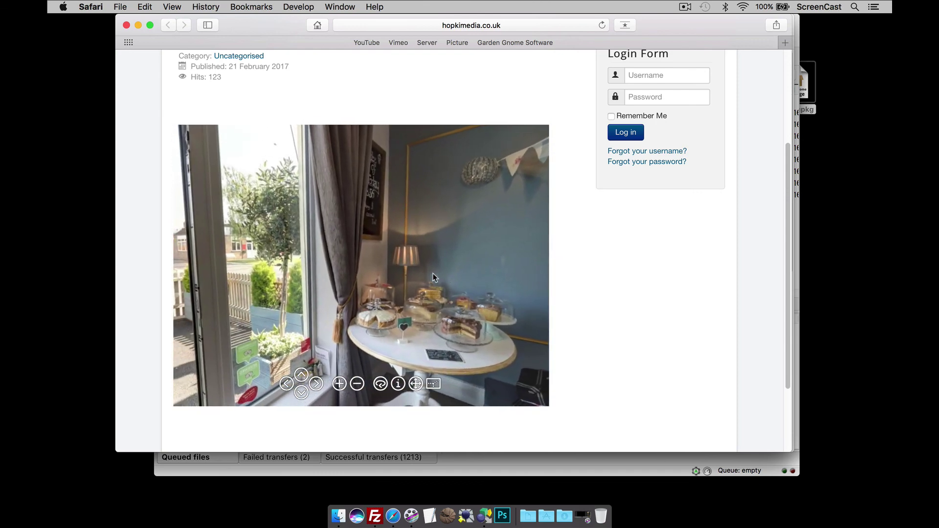